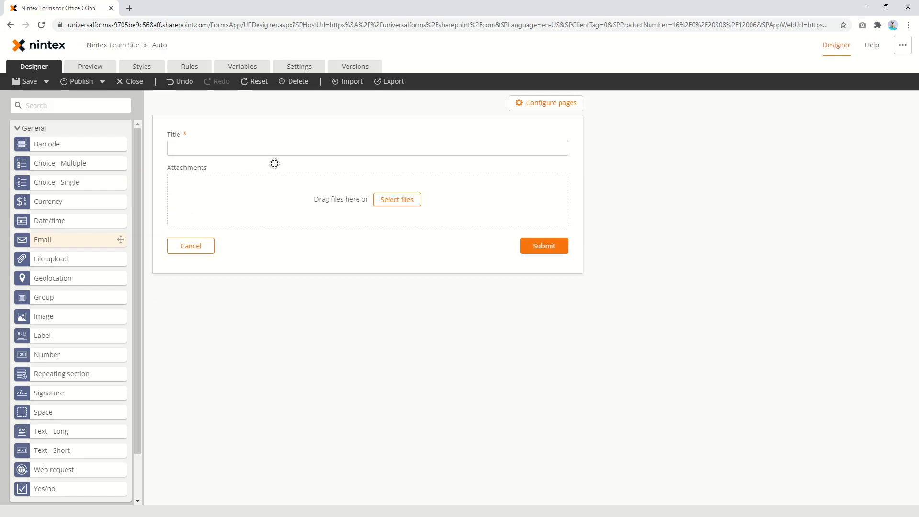
Title the new Email field 'Email' and start adding a description to it
click(793, 160)
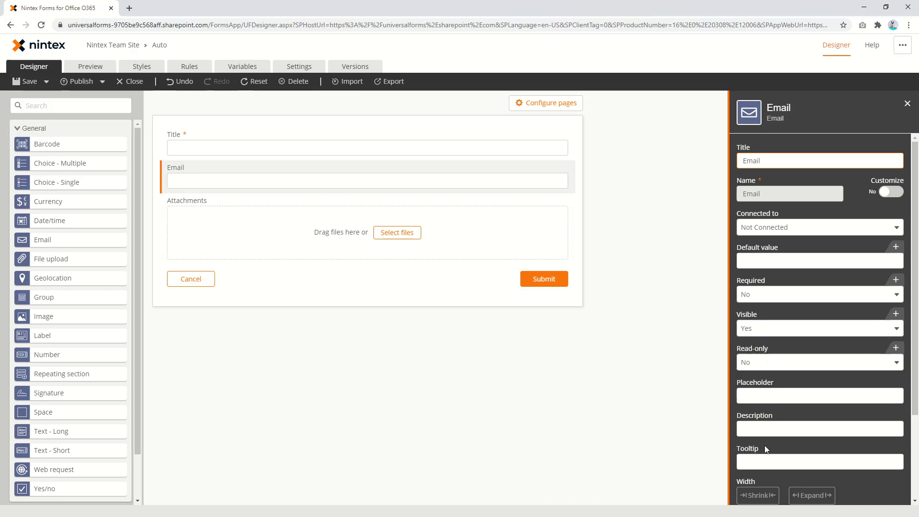
click(771, 431)
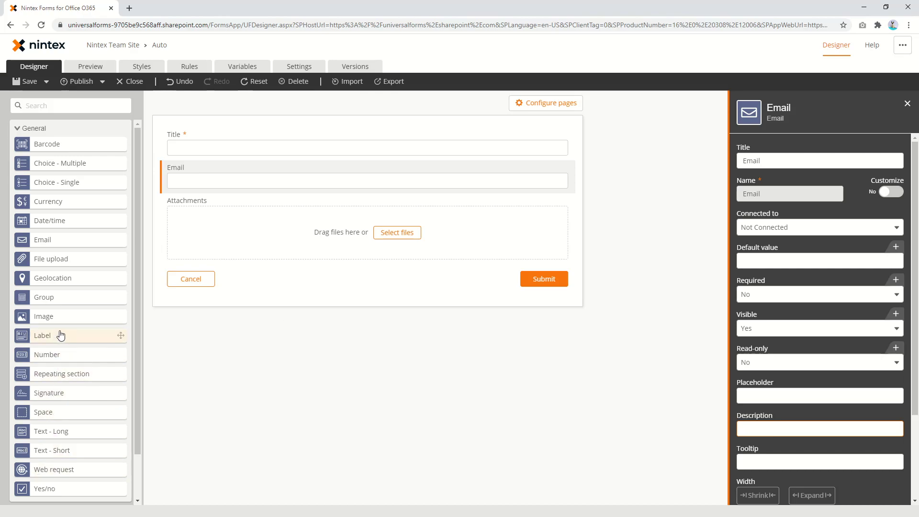
Add a label above Email reading 'Email must be in the following format', 'First letter is F', 'Second letter is L or T'
drag(66, 337, 299, 169)
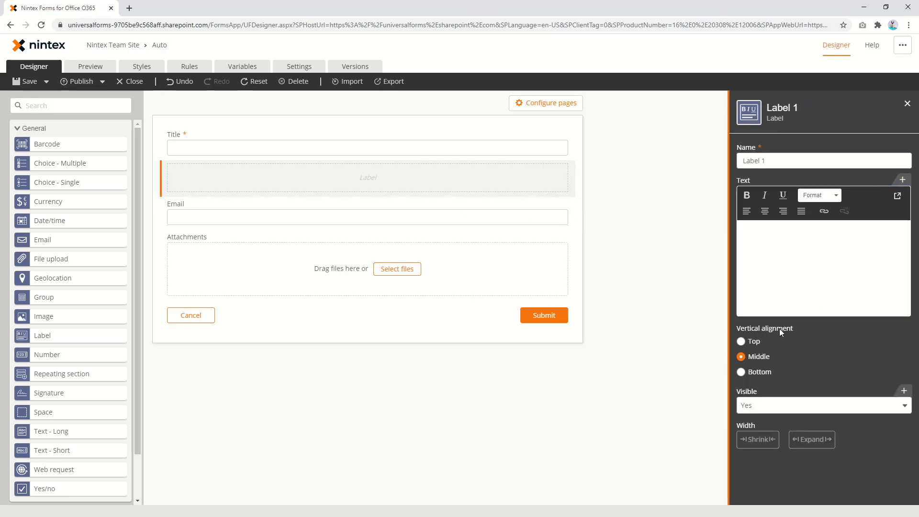
click(773, 255)
text(Email )
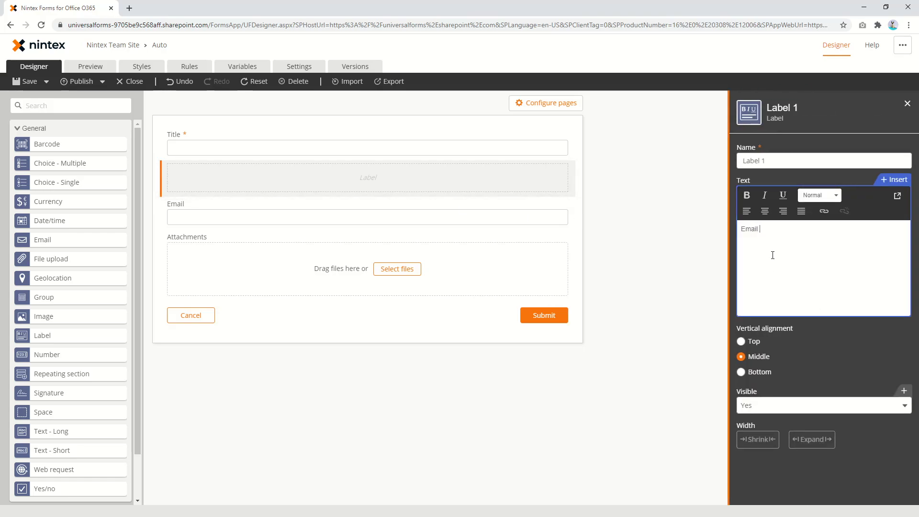
text(must be in the fo)
text(llow)
text(inf )
text(format)
key(Return)
text(Frist)
key(BackSpace)
key(BackSpace)
key(BackSpace)
key(BackSpace)
key(BackSpace)
text(First latt)
key(BackSpace)
key(BackSpace)
key(BackSpace)
text(e)
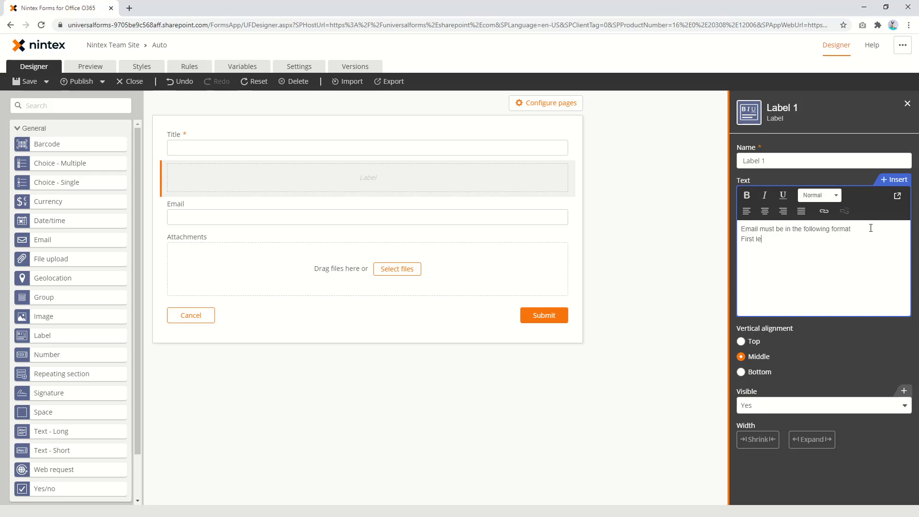
text(tter is )
text(F)
key(Return)
text(Second letter is L or T (Upper or lower case))
key(Return)
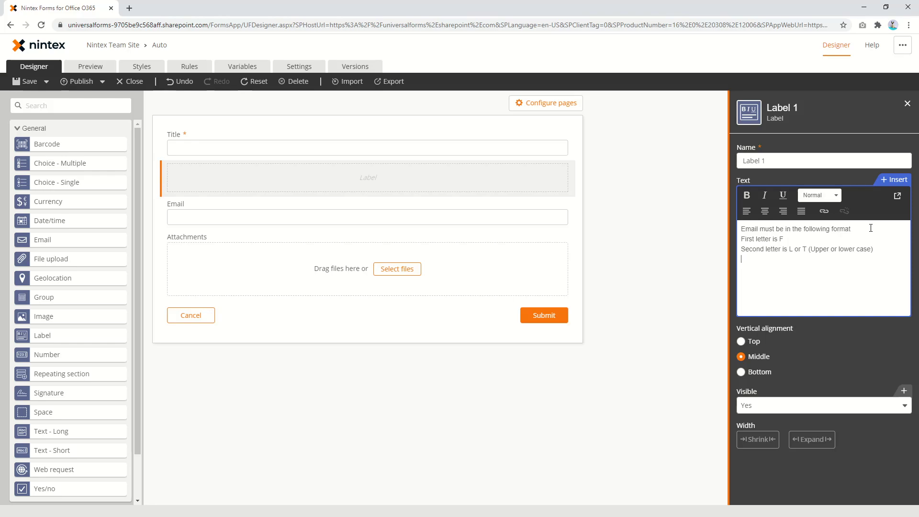
text(Thri)
key(BackSpace)
key(BackSpace)
text(ird le)
text(tter )
text(is)
text( S)
text( (Options)
text(l))
text(Next )
text(six charactersd)
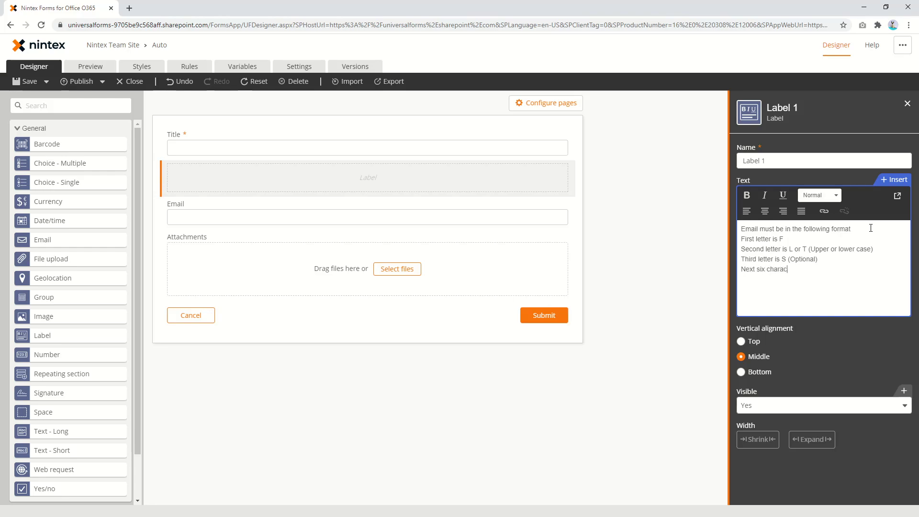
key(BackSpace)
text(a)
text(re numbers)
text(the)
key(BackSpace)
key(BackSpace)
key(BackSpace)
text(The re)
text(st is )
text(euan)
key(BackSpace)
key(BackSpace)
key(BackSpace)
key(BackSpace)
text(@)
key(BackSpace)
text(@#n)
key(BackSpace)
key(BackSpace)
text(nintex.com)
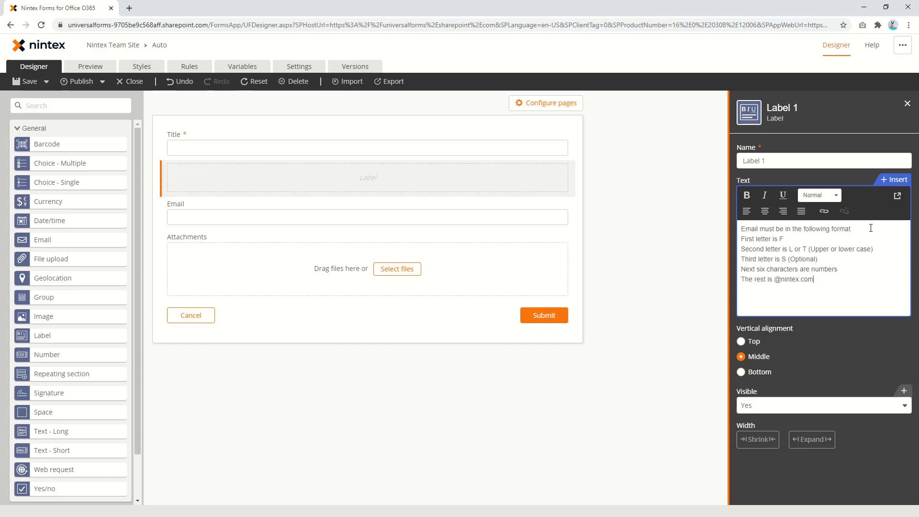
click(371, 381)
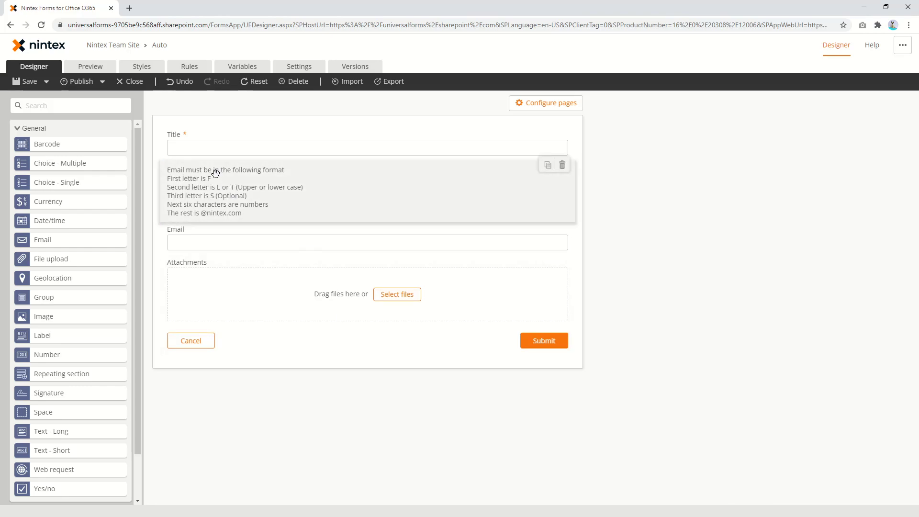
Add a colon to the label and convert the Email field to Text - Short
click(236, 199)
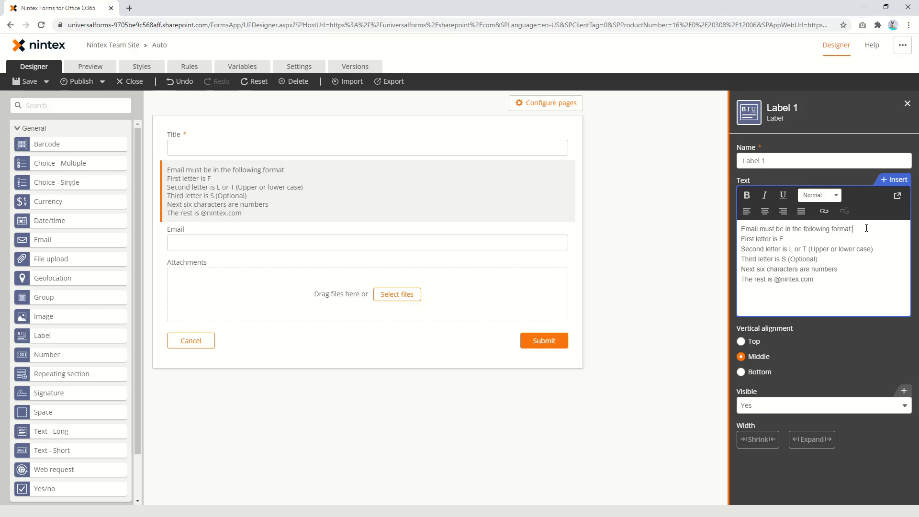
click(450, 243)
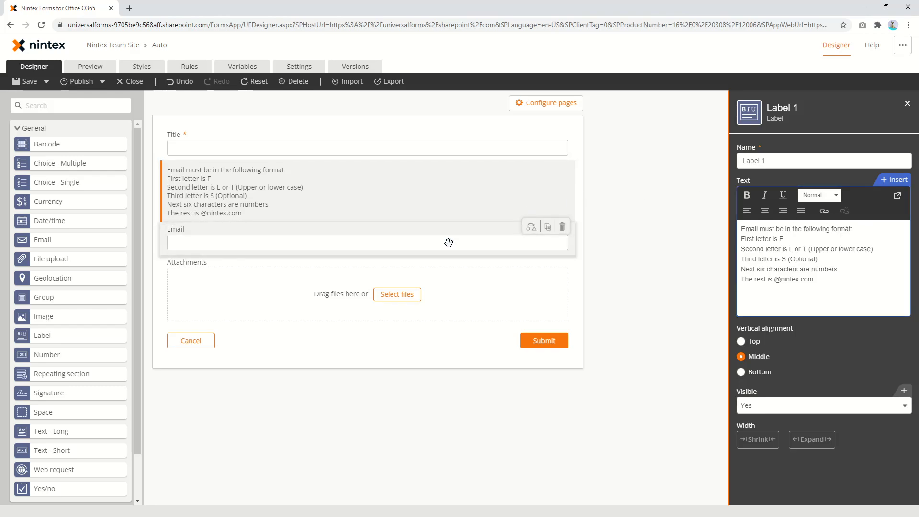
click(533, 228)
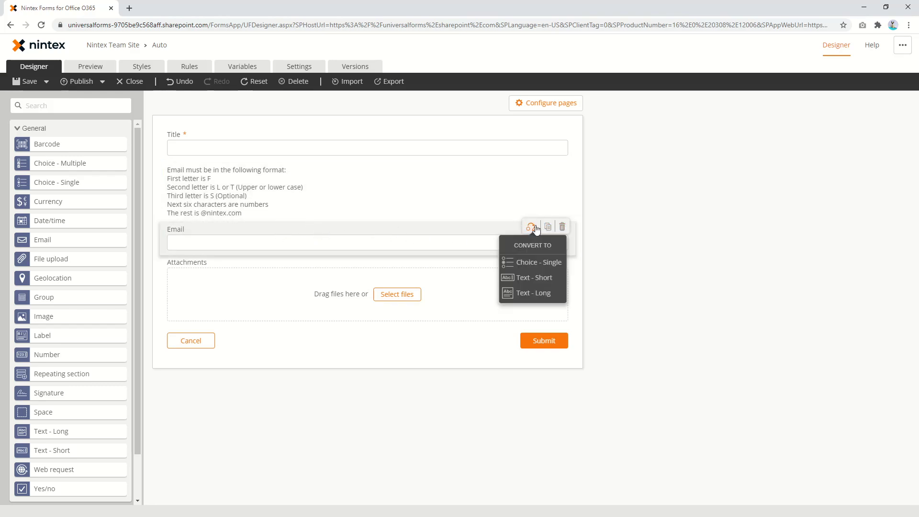
click(541, 280)
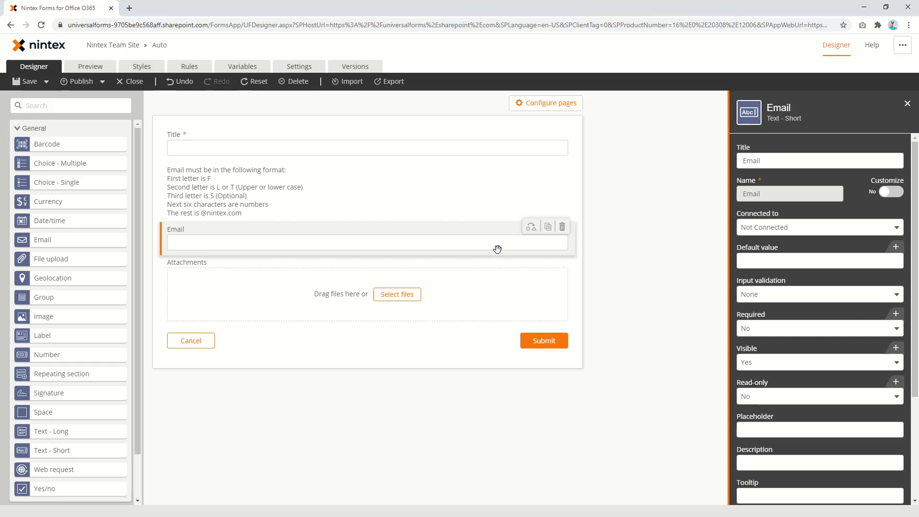
Set the Email field's input validation to Regular expression and focus its Pattern box
click(794, 296)
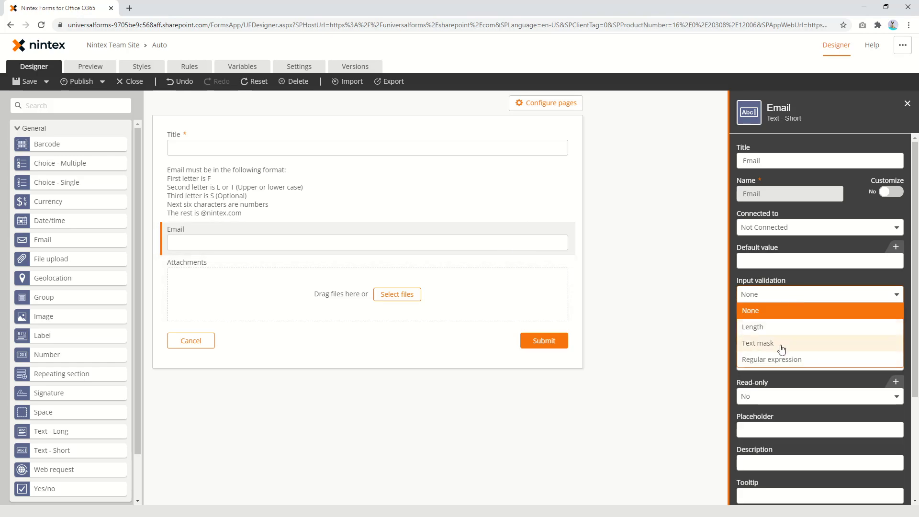
click(790, 359)
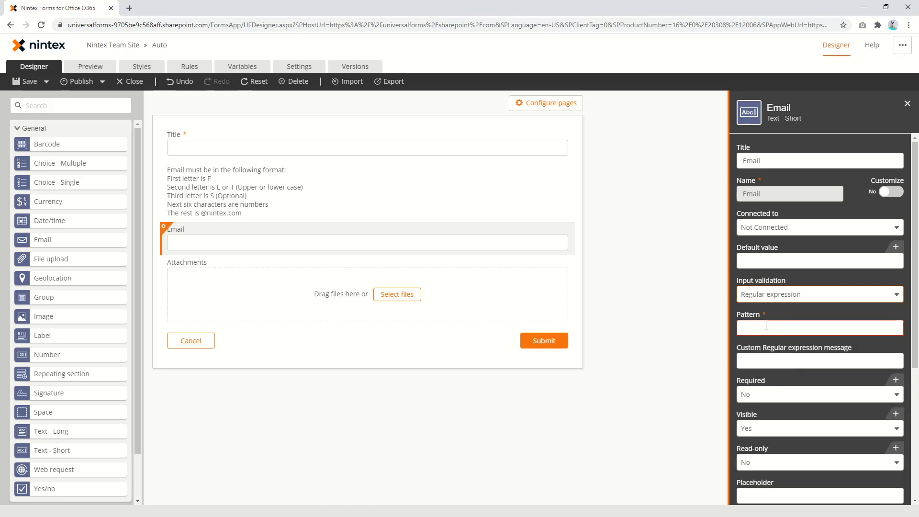
click(766, 327)
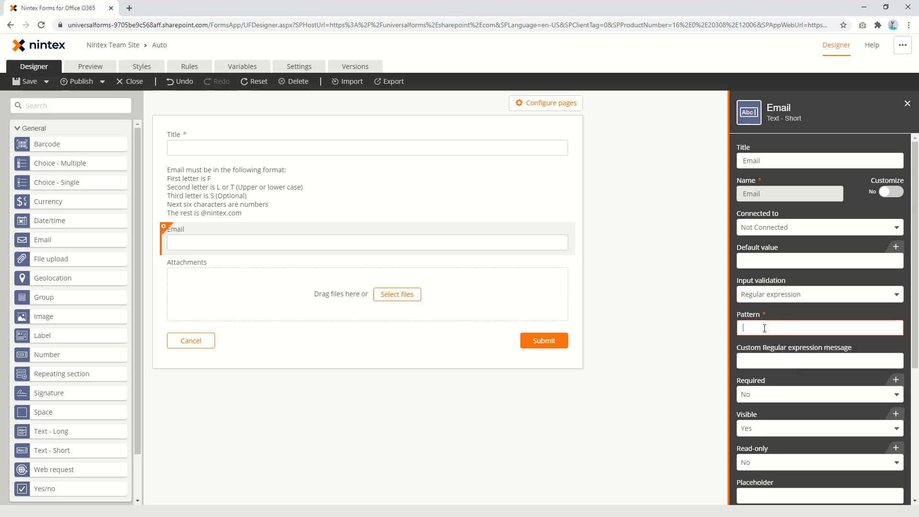
Search Google for 'regex builder' in a new tab and open the RegExr result
click(130, 8)
text(re)
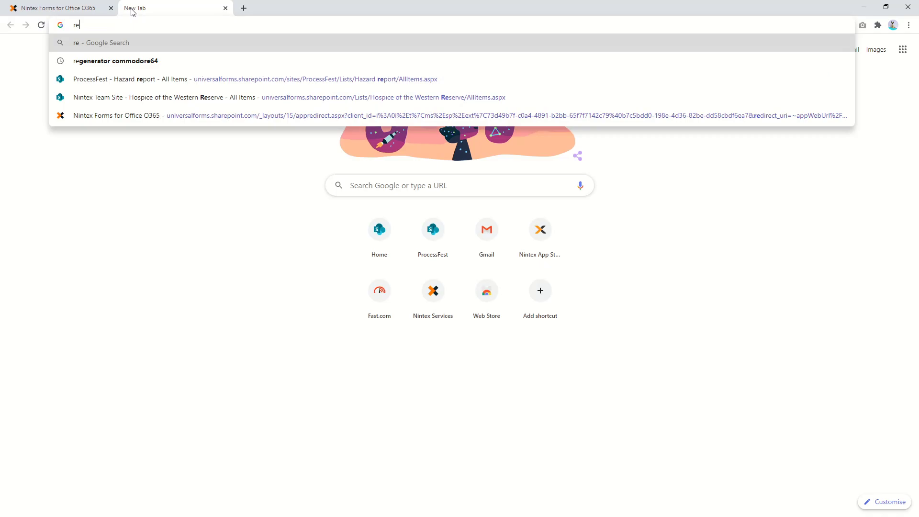
text(gex builder)
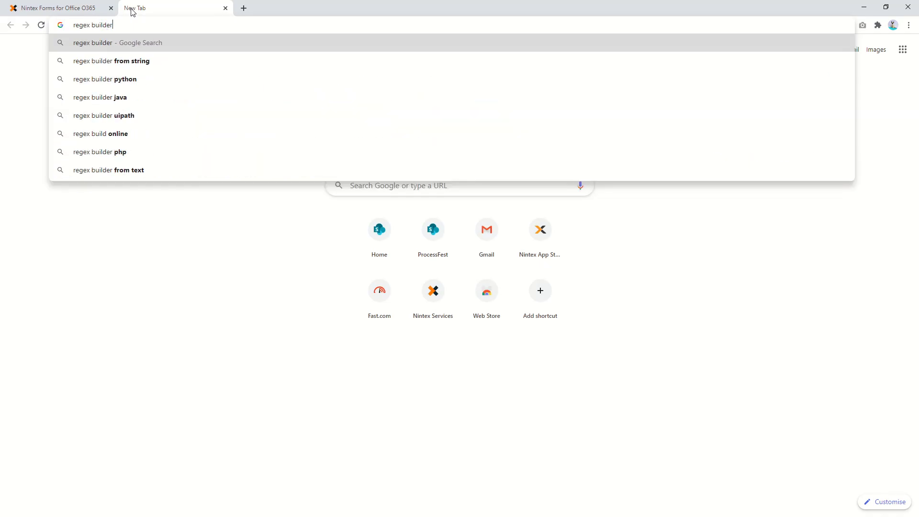
key(Return)
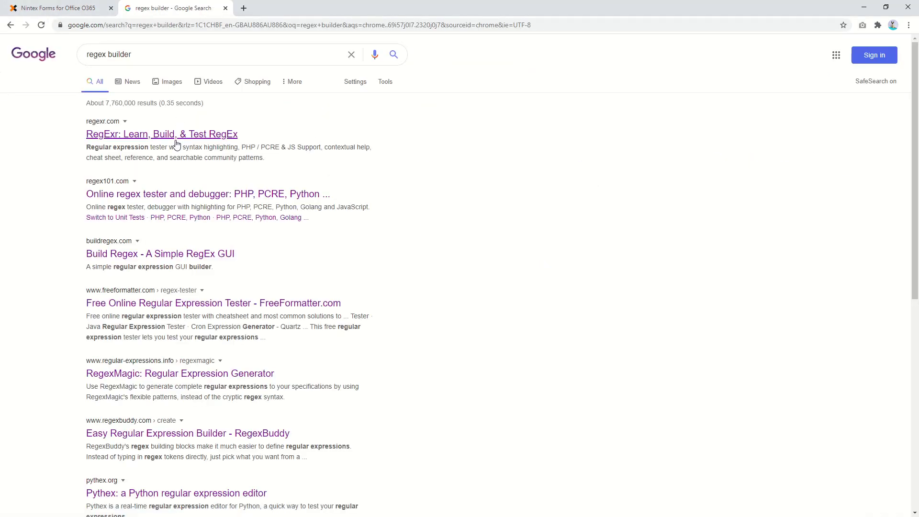
click(177, 140)
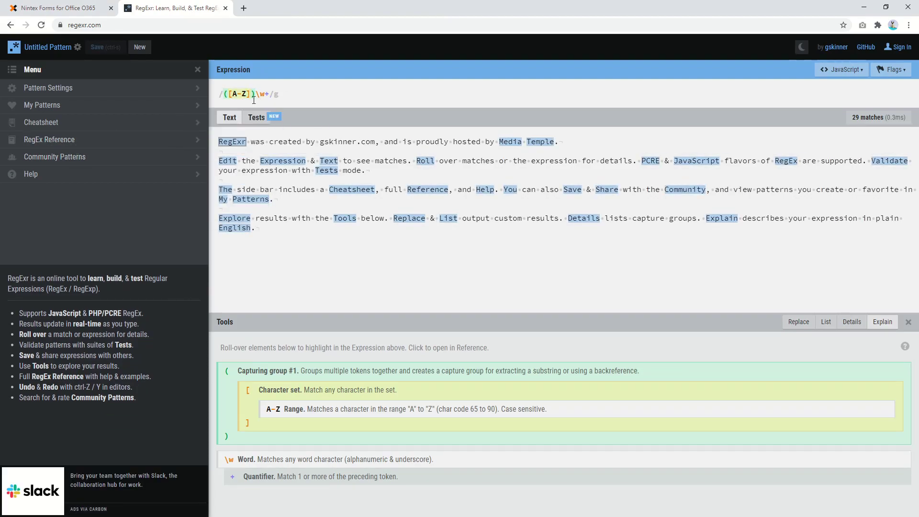
Switch back to the Nintex Forms designer tab, leaving RegExr open
click(80, 10)
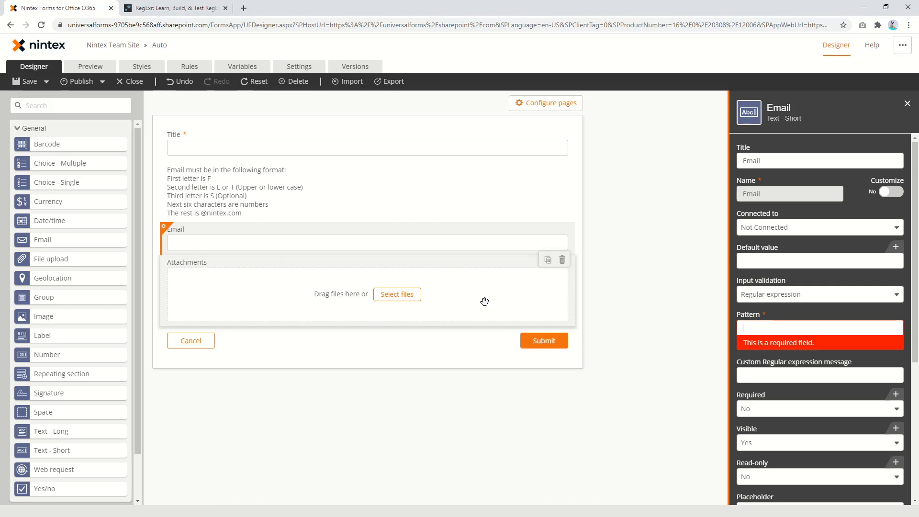
Enter the pattern [Ff]{1}[LlTt]{1}[Ss]{0,1} in the Email field's Pattern box
text([Ff)
text(]{1)
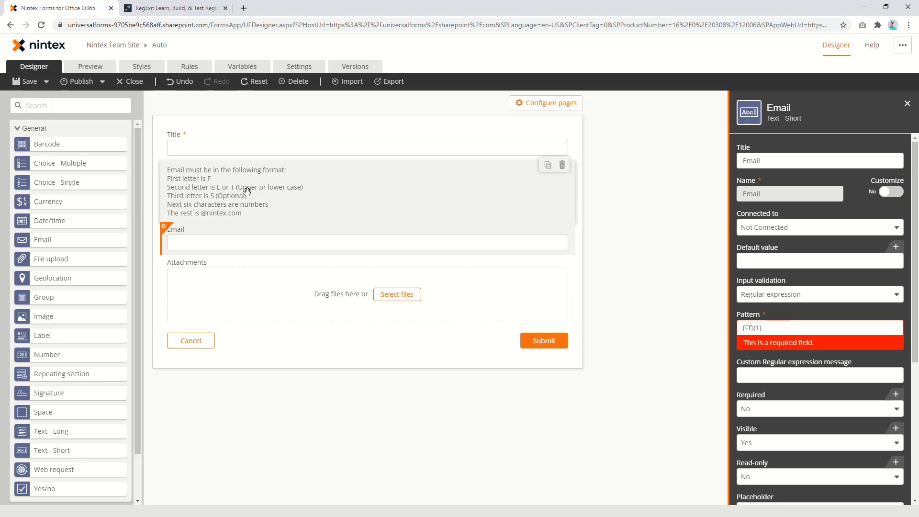
click(798, 324)
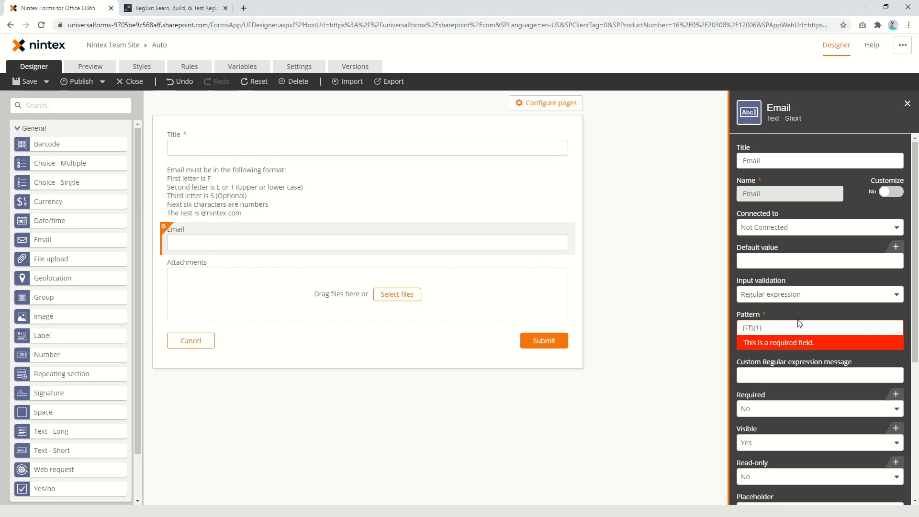
text([LlTt]{1)
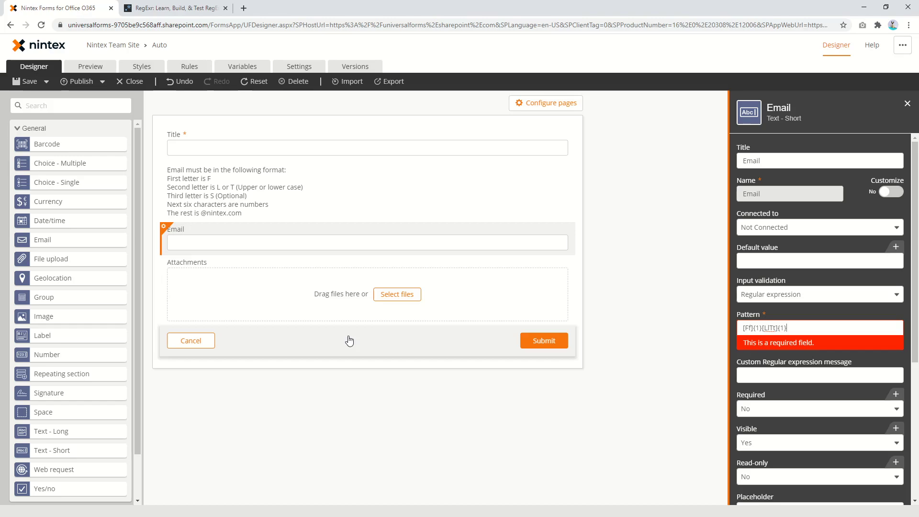
text([S)
text(0,1}[)
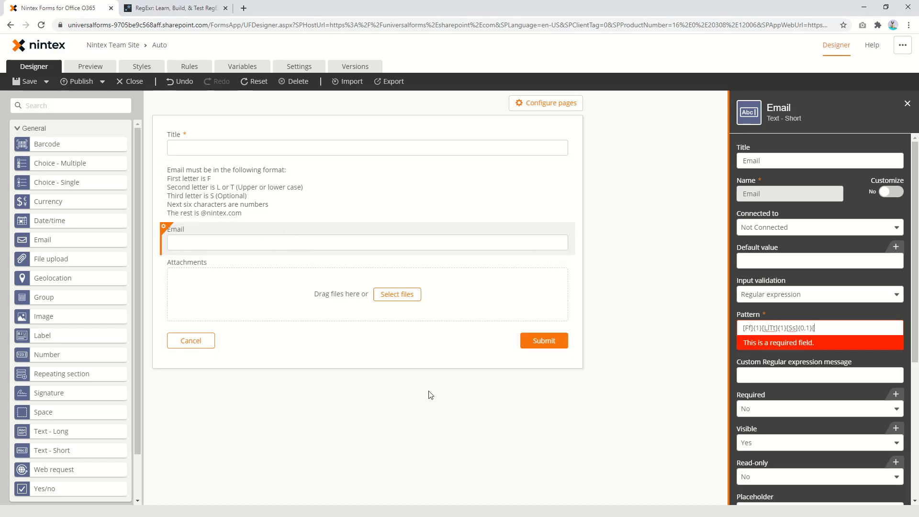
text(0-9]{6)
text(com)
key(BackSpace)
key(BackSpace)
key(BackSpace)
key(BackSpace)
text(^)
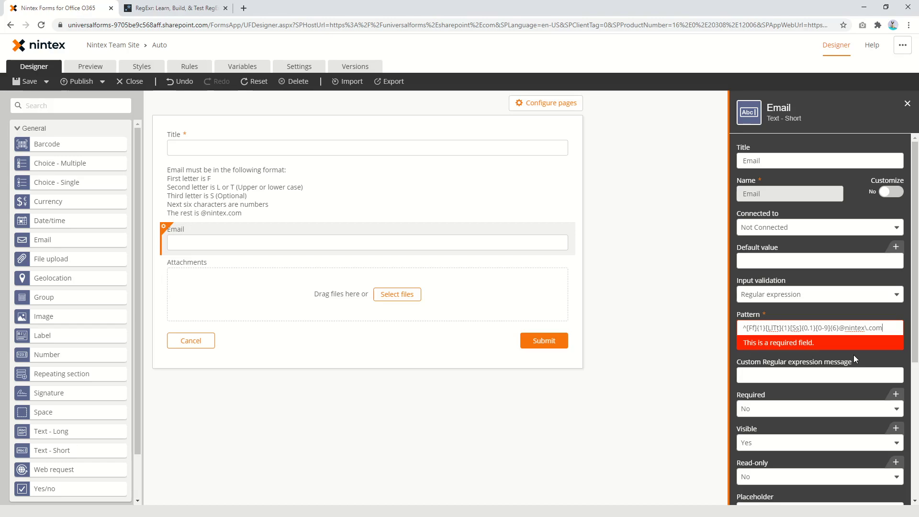
text($)
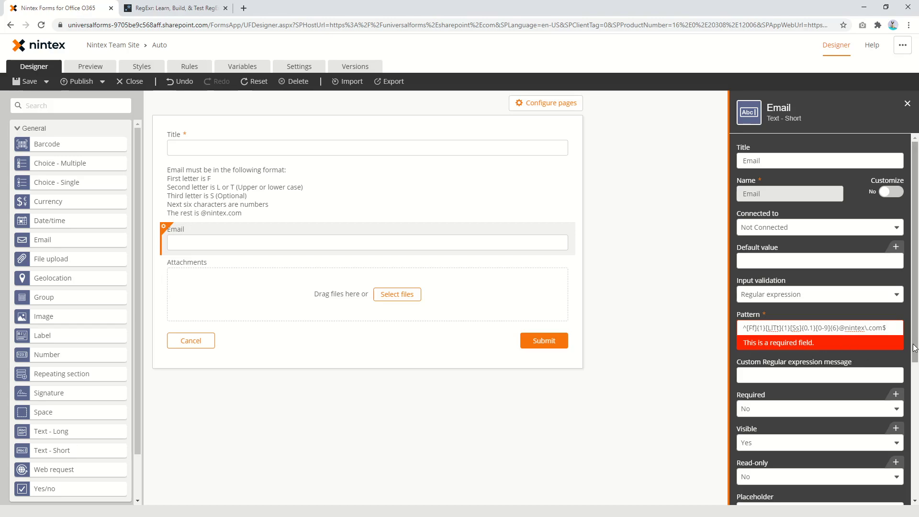
Commit and copy the finished pattern, then switch to RegExr
click(881, 359)
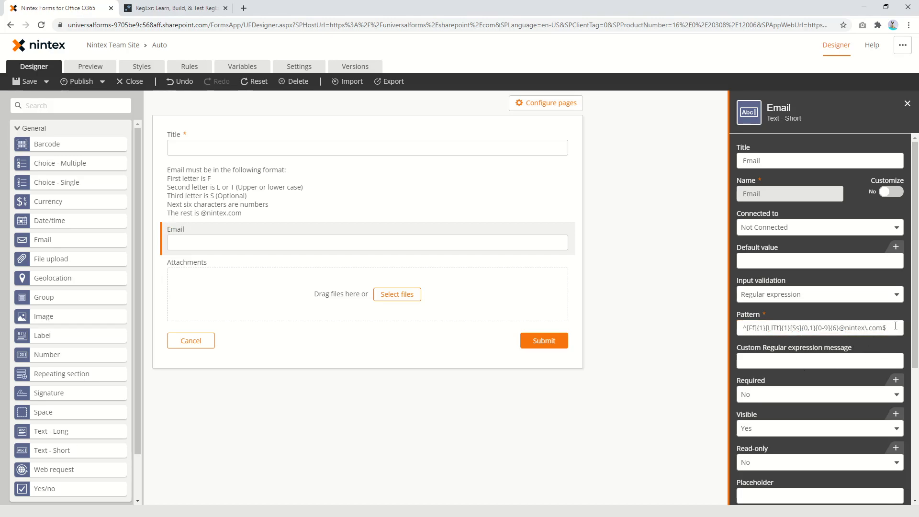
drag(896, 326, 716, 334)
key(ctrl+c)
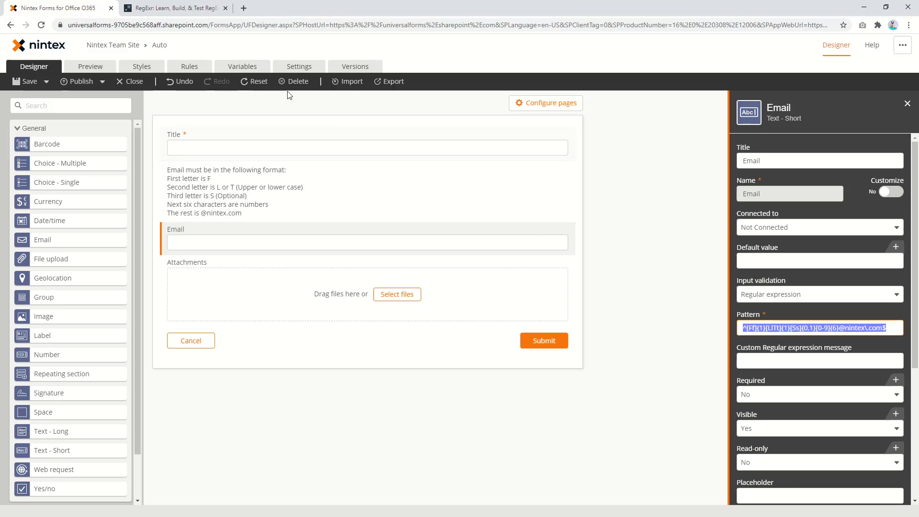
click(170, 7)
Paste the Nintex pattern as RegExr's expression and replace the sample text with fL123456@..
drag(288, 93, 215, 92)
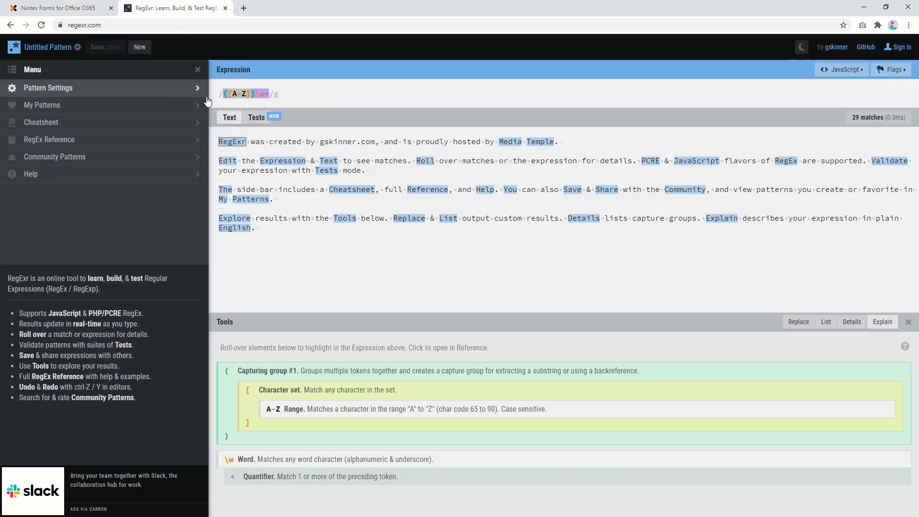
key(ctrl+v)
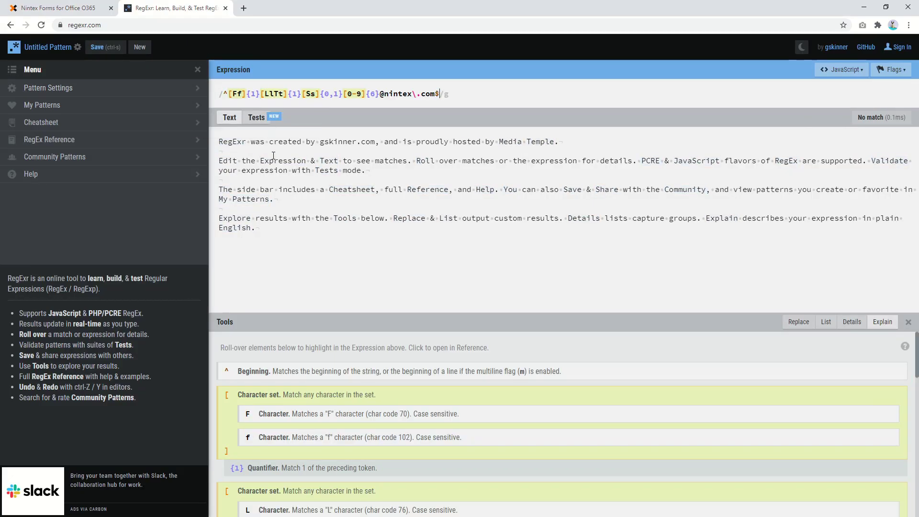
drag(282, 249, 209, 138)
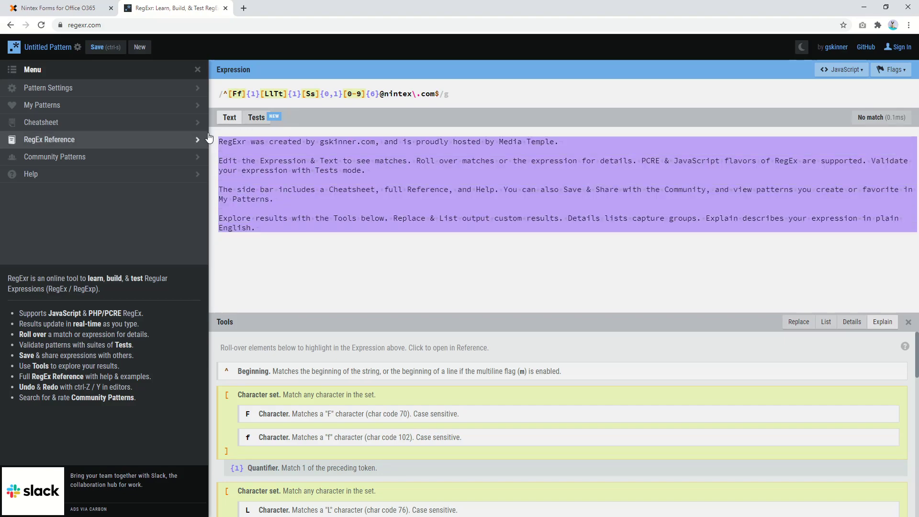
key(BackSpace)
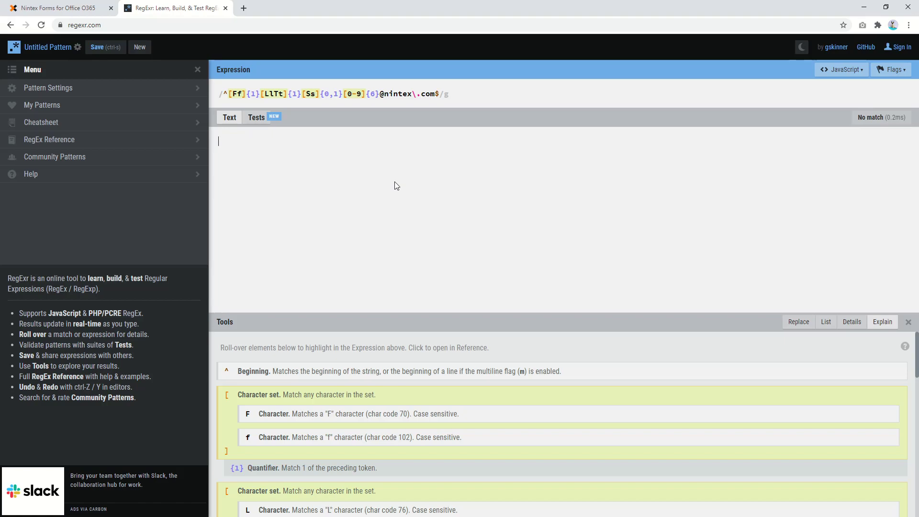
text(fL123456@nintrex.)
key(BackSpace)
key(BackSpace)
key(BackSpace)
key(BackSpace)
text(ex.com)
key(ctrl+a)
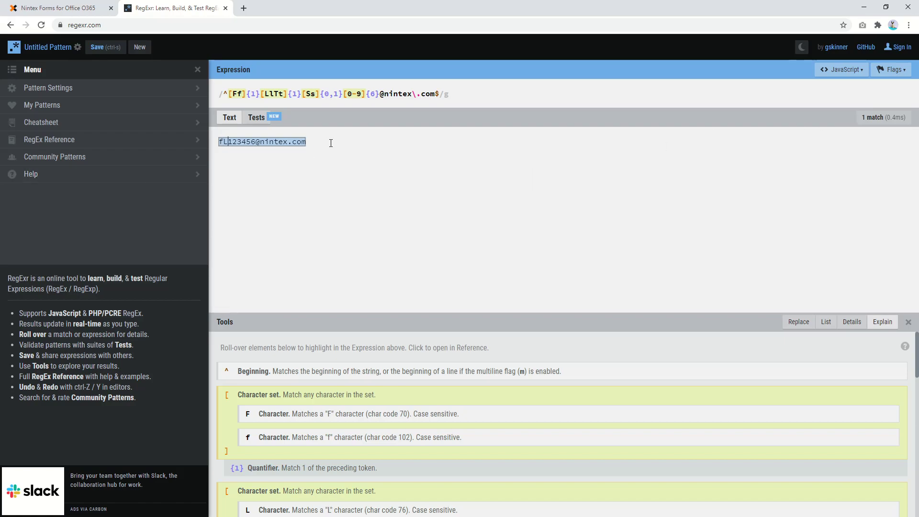
key(Left)
key(BackSpace)
text(F)
key(shift+Right)
text(g)
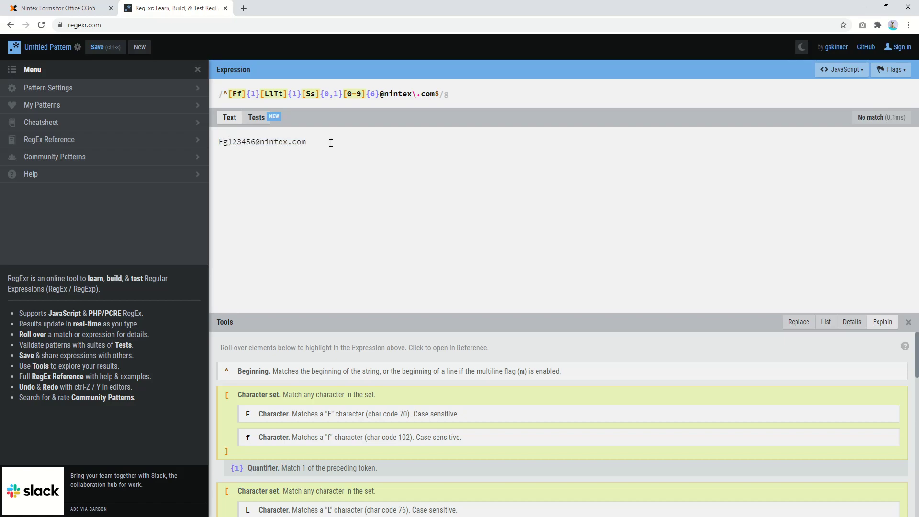
mouse_move(872, 122)
text(S)
key(Left)
key(BackSpace)
text(t)
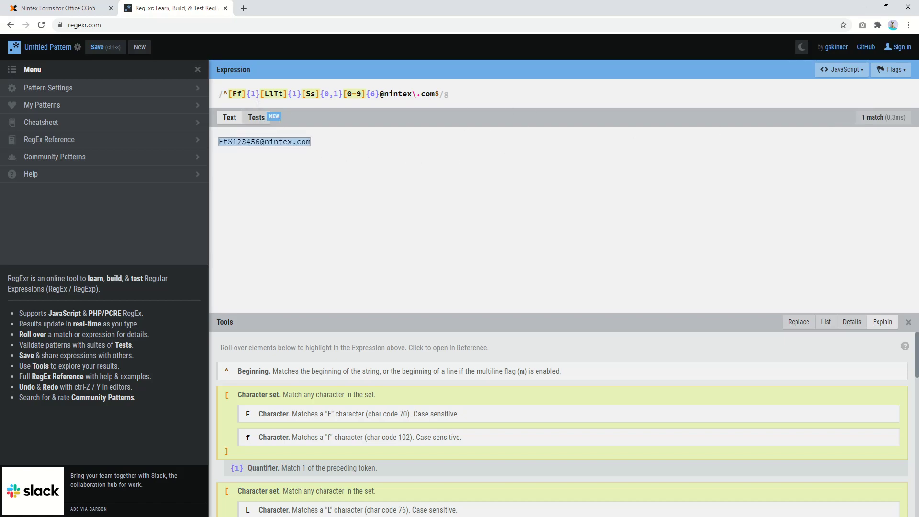
Preview the form and test a personal nintex.com email address in the Email field
click(64, 6)
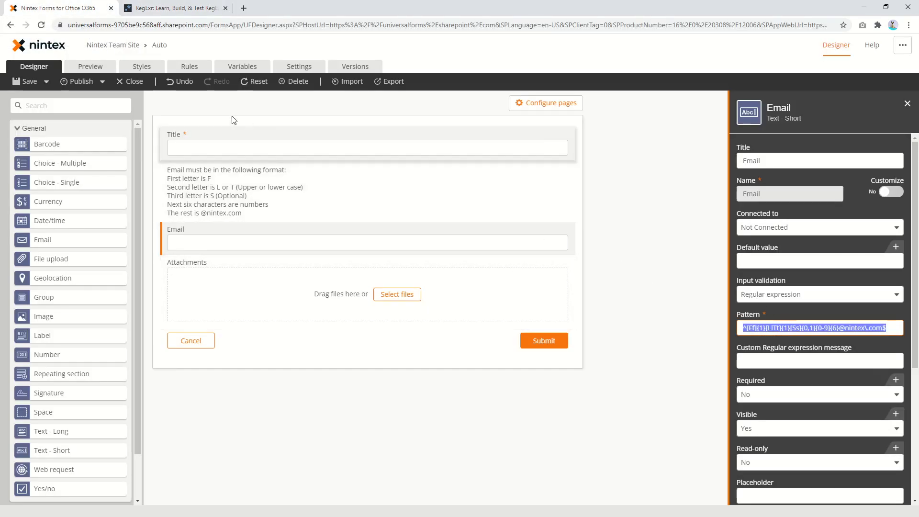
click(97, 67)
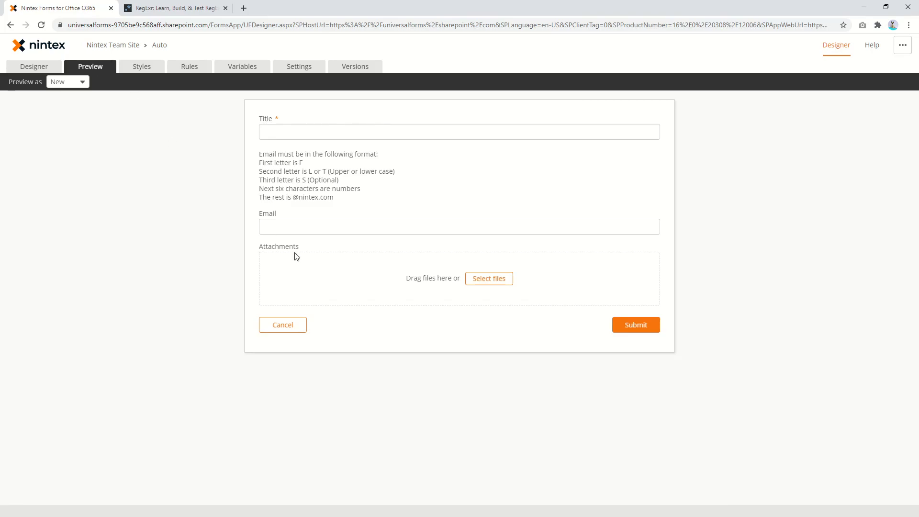
click(327, 228)
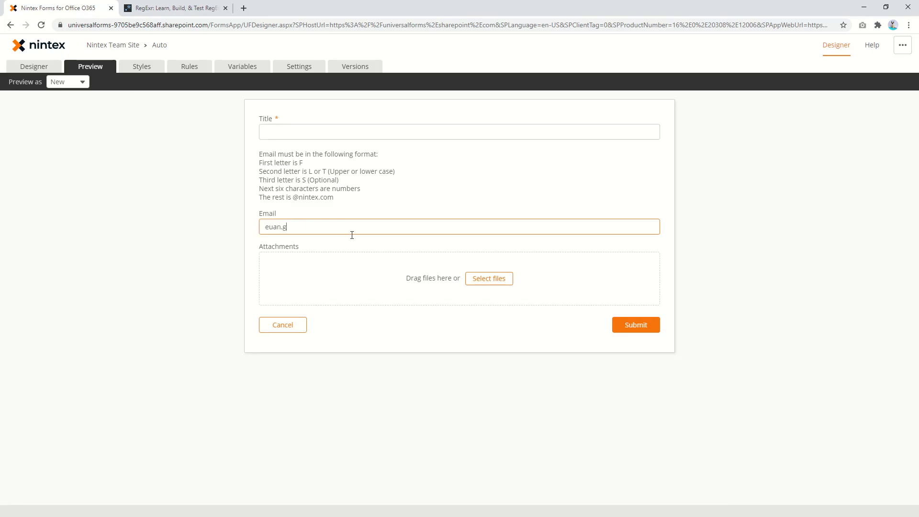
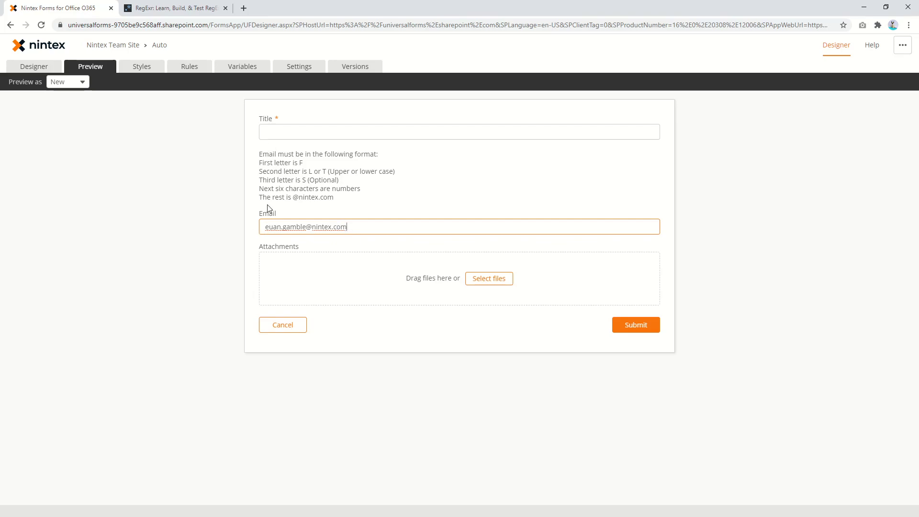
click(354, 299)
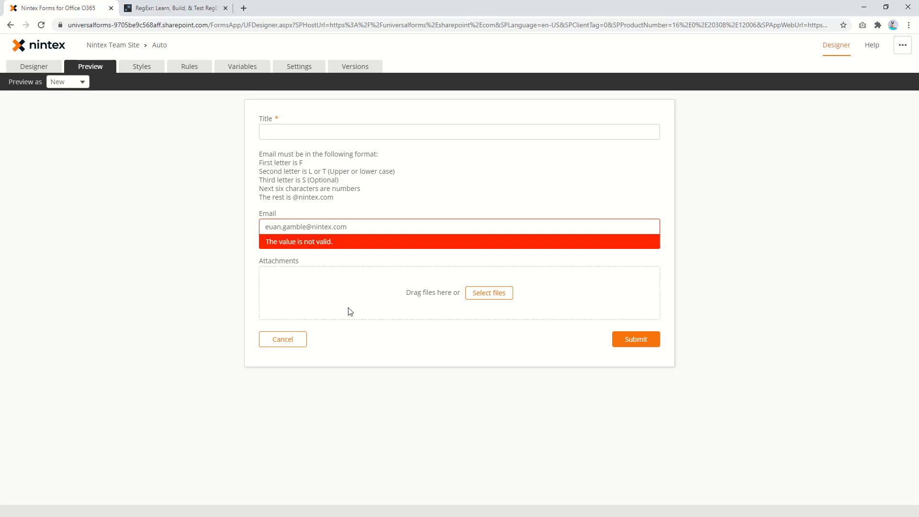
drag(369, 226, 258, 211)
text(Fls)
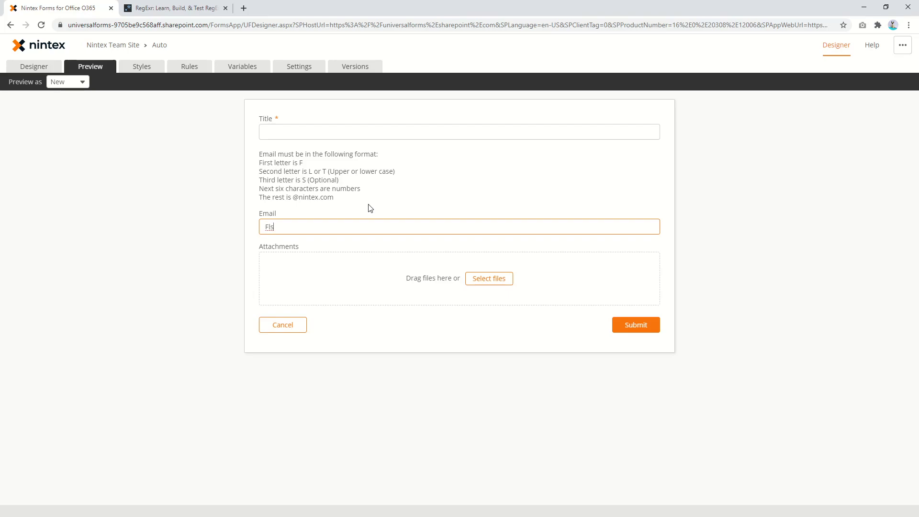
text(1234567@nintex.com)
click(353, 340)
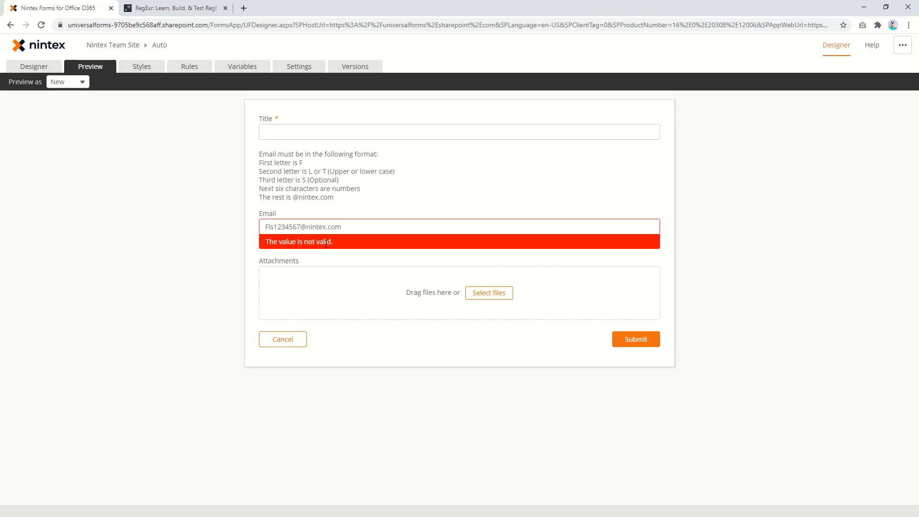
Type 'Please add a valid Nintex email address' as the Email field's custom regex message
click(34, 65)
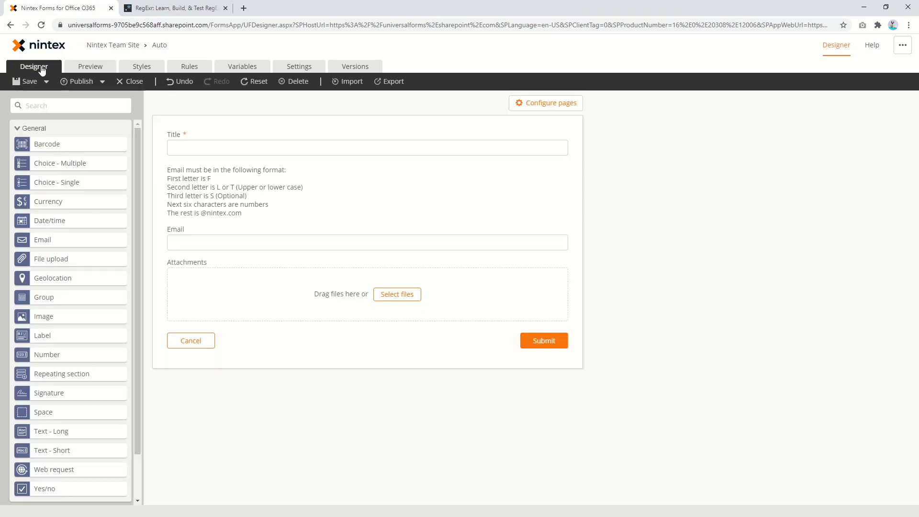
click(473, 249)
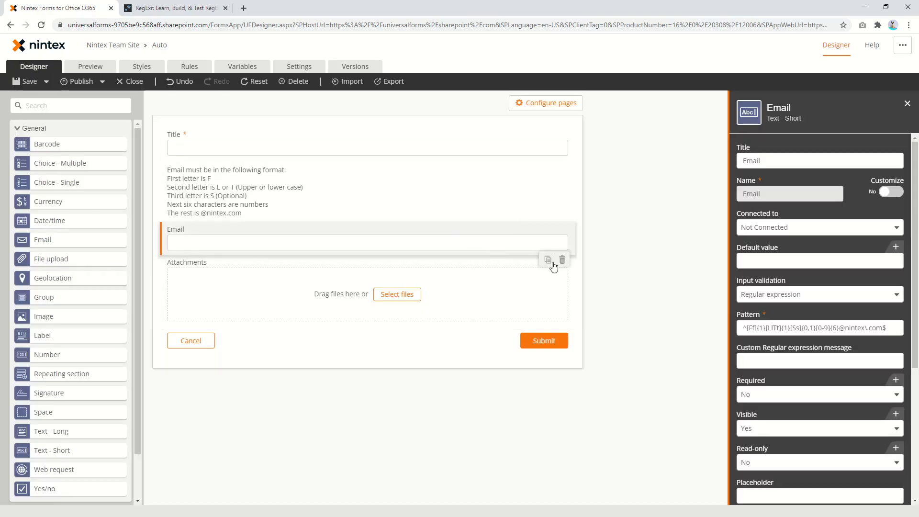
click(804, 364)
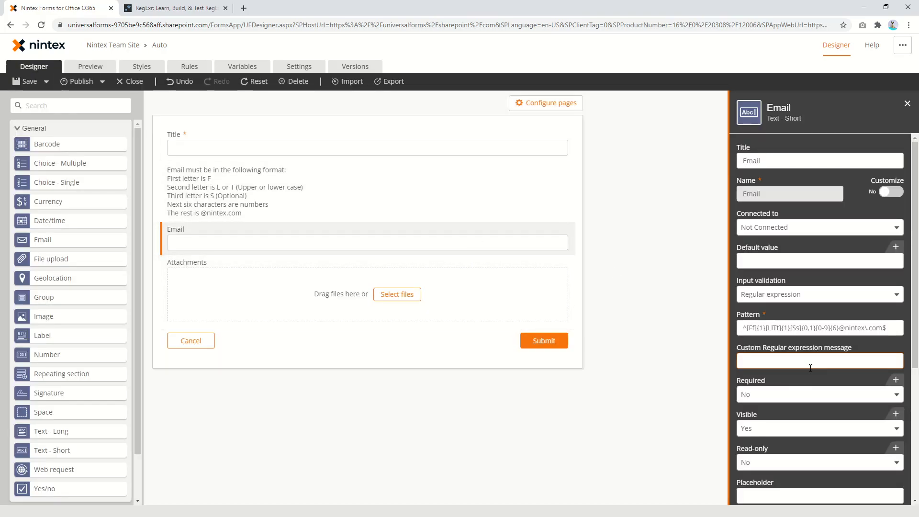
text(Please add a valid NIntex email a)
text(ress)
click(81, 70)
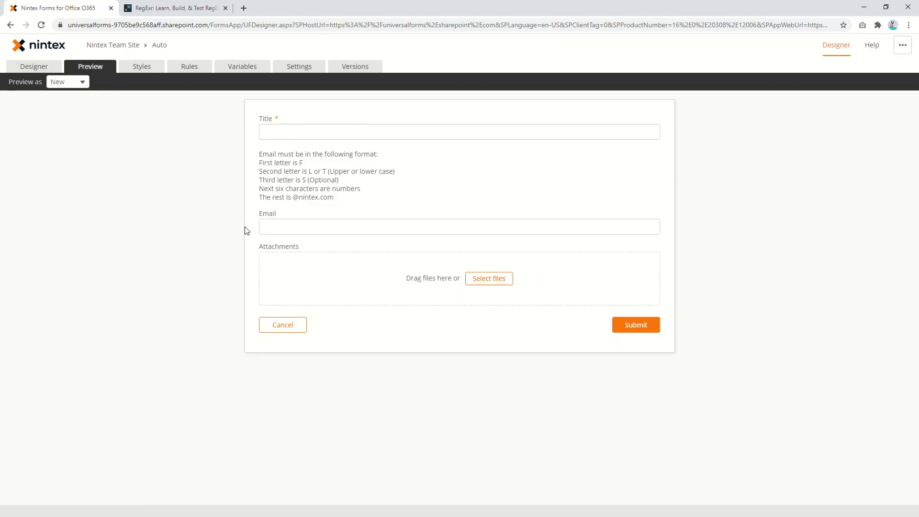
click(284, 229)
text(fl)
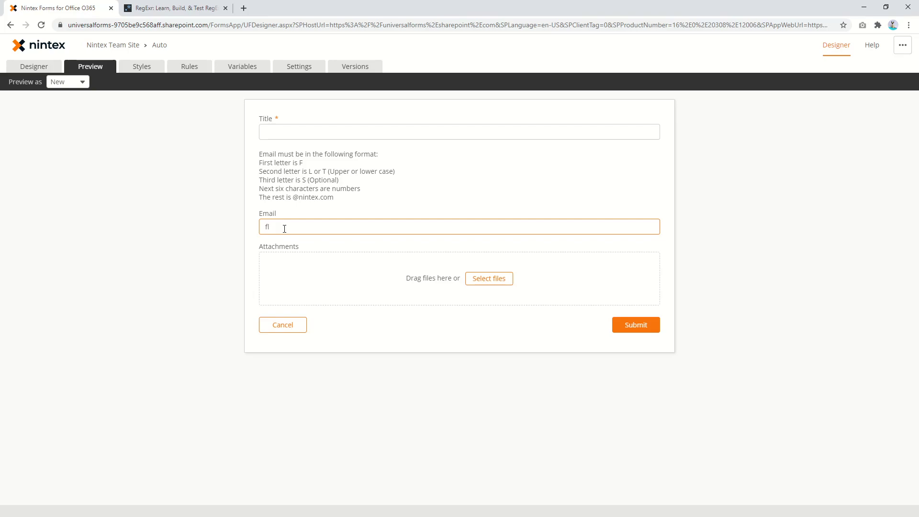
text(s)
text(12345)
text(65677@ninte)
text(x./c)
text(om)
click(384, 344)
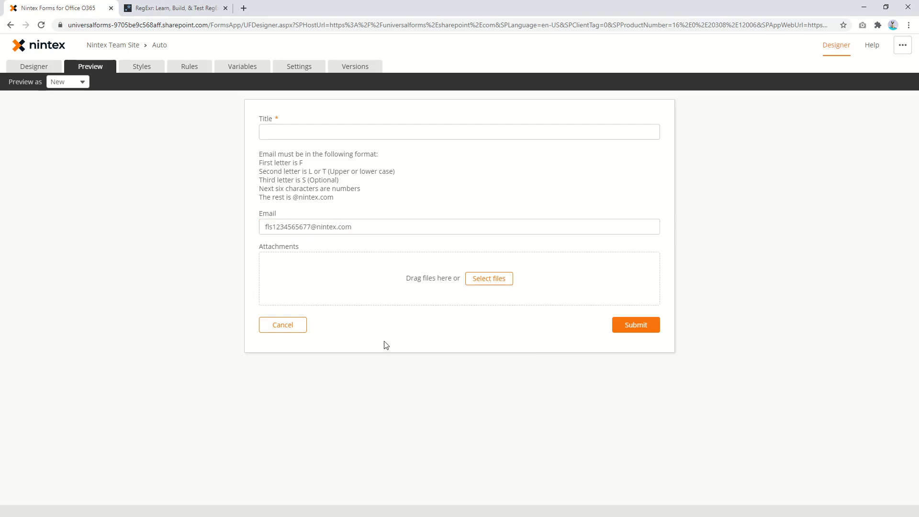
Remove extra digits from the test address, rechecking validation after each deletion
click(299, 228)
key(BackSpace)
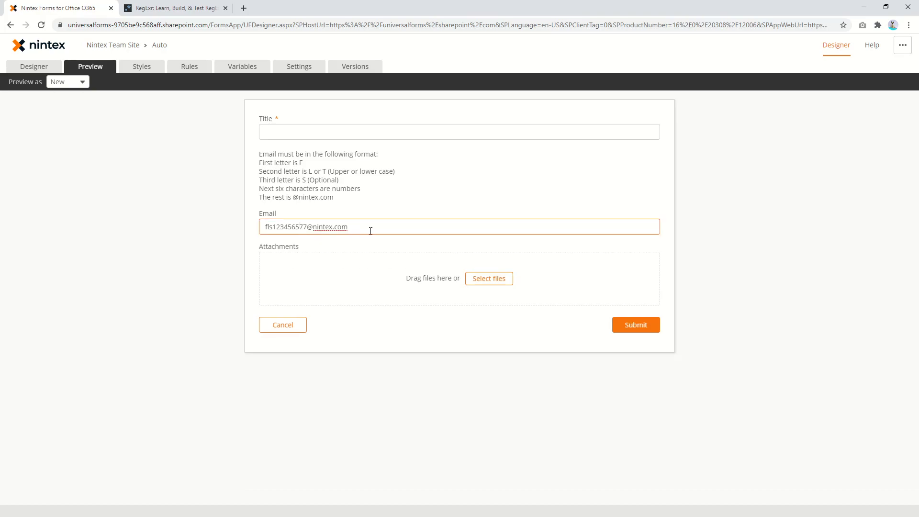
click(390, 321)
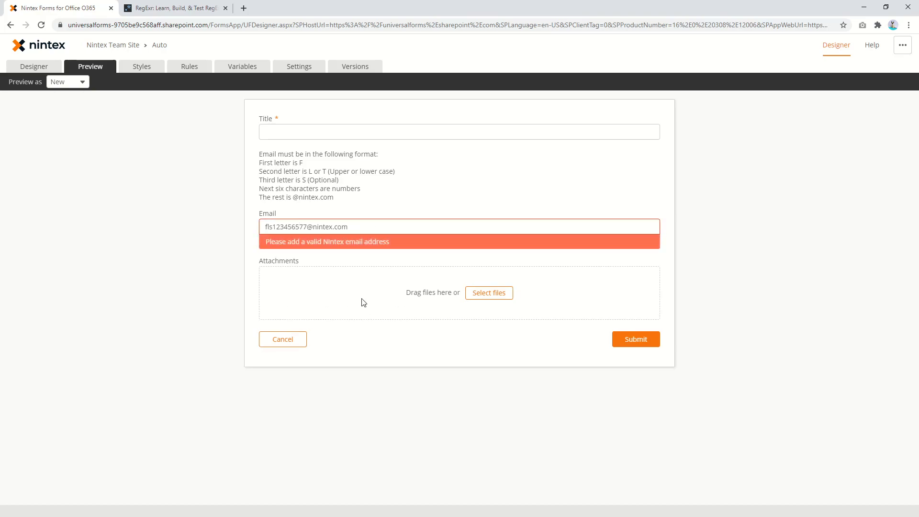
click(298, 226)
key(BackSpace)
click(341, 331)
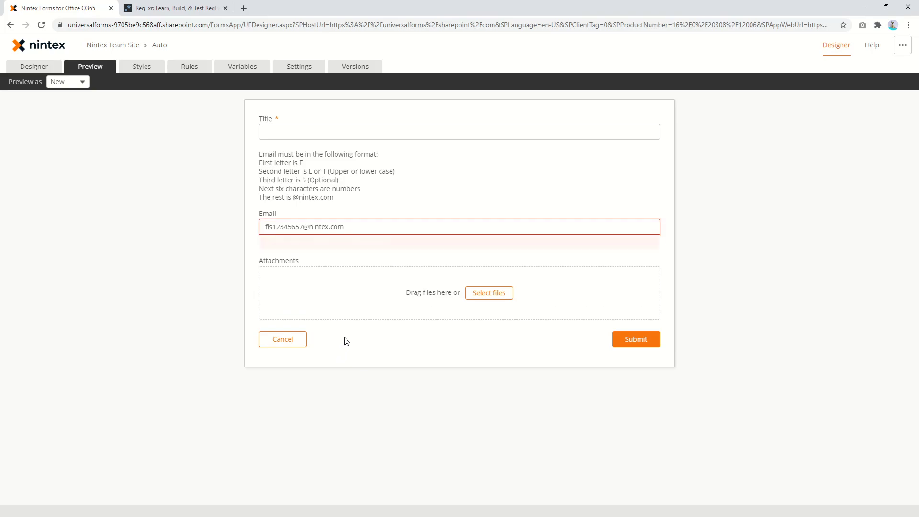
click(293, 227)
key(BackSpace)
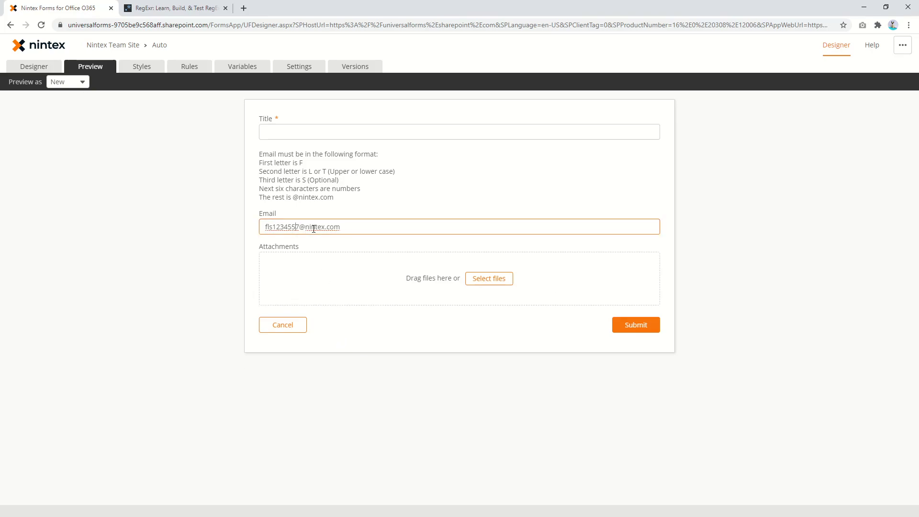
key(Left)
key(Left)
key(Left)
click(352, 337)
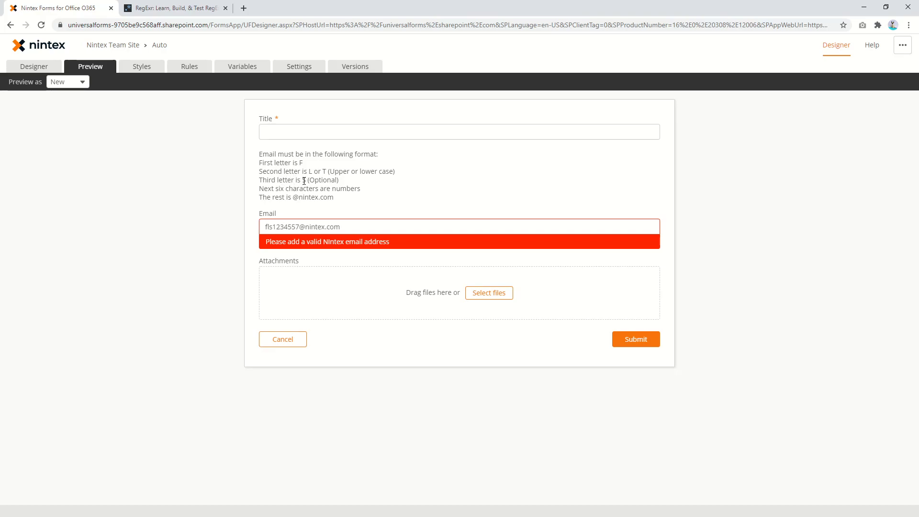
Capitalize the S and the leading F in the test address and recheck validation
double_click(304, 181)
click(273, 226)
key(BackSpace)
text(S)
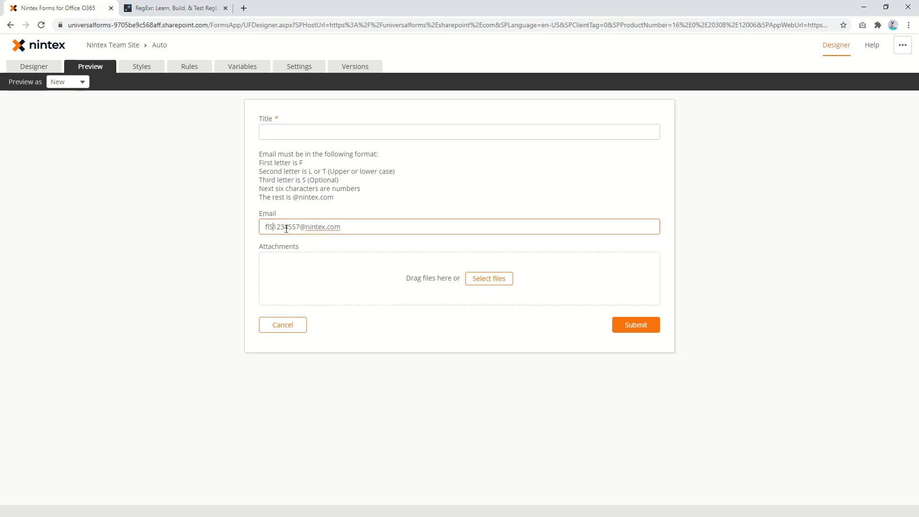
click(382, 325)
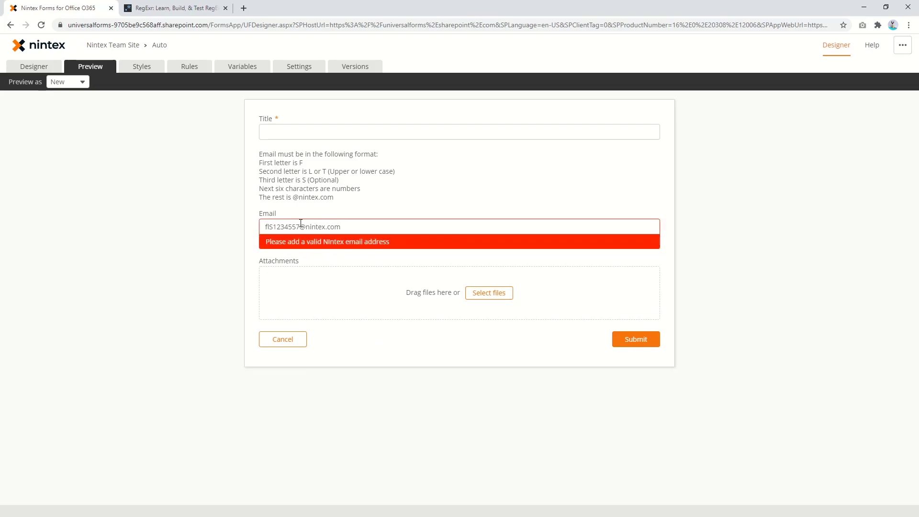
click(274, 227)
key(Left)
key(Left)
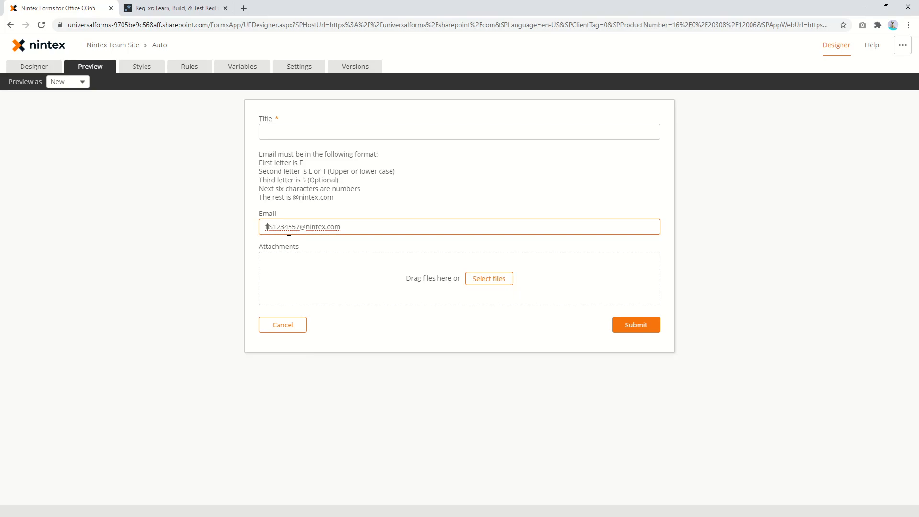
text(F)
click(385, 359)
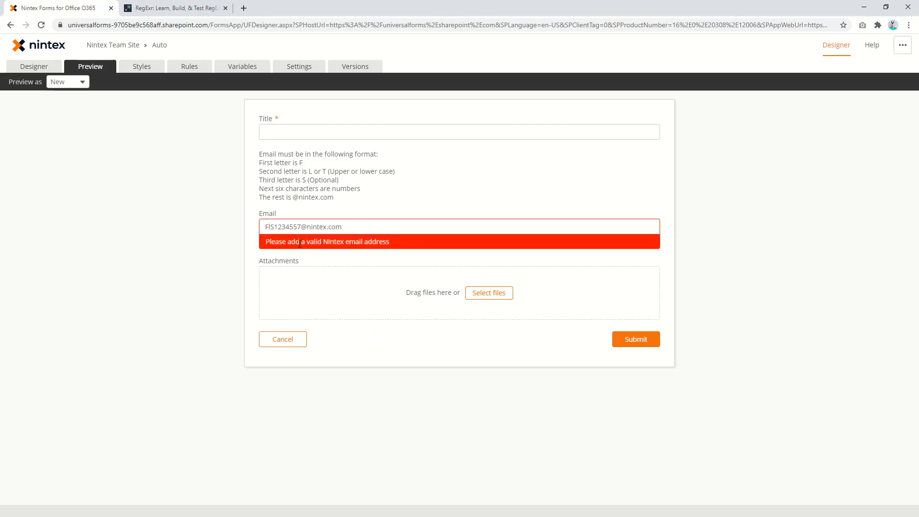
Adjust the letters after F to 'FLs', recheck the address, then return to the designer
click(270, 227)
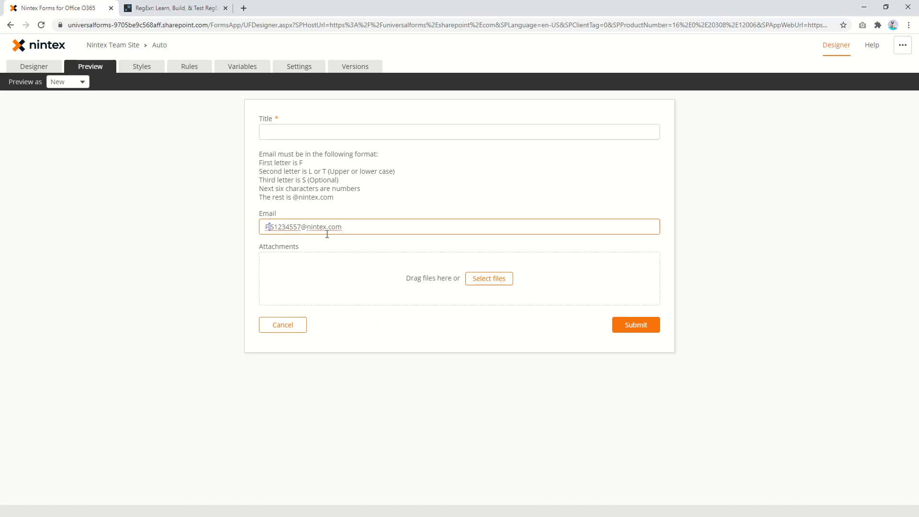
text(L)
key(Delete)
text(s)
key(Right)
key(Right)
click(334, 349)
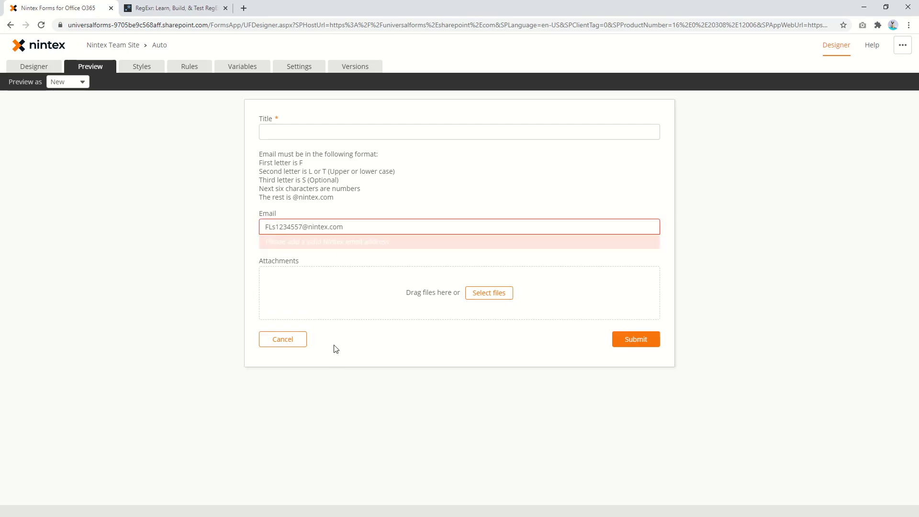
click(30, 68)
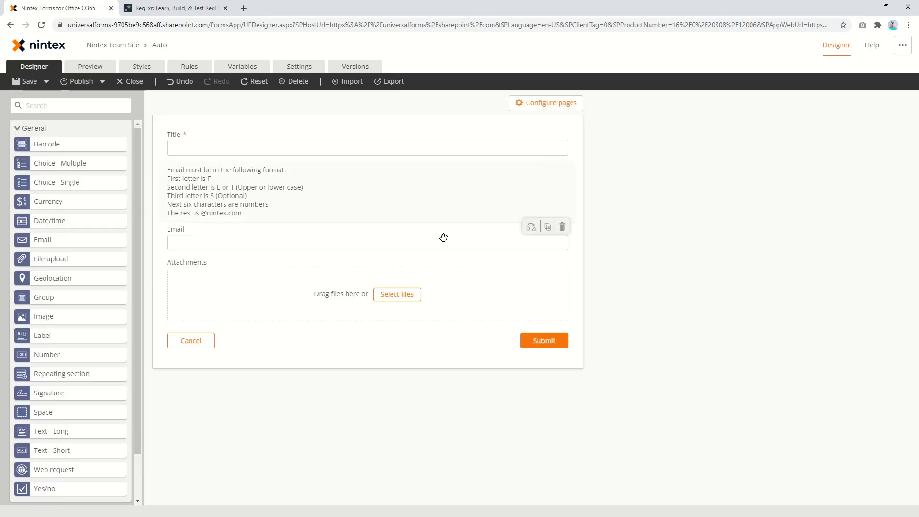
Inspect the Email field's regex Pattern property, then preview again and start a new test address
click(328, 242)
click(757, 328)
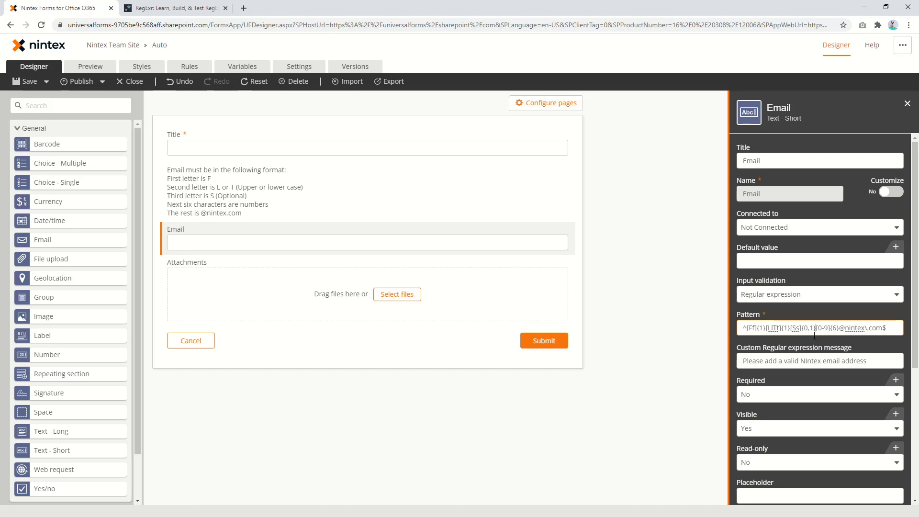
click(90, 67)
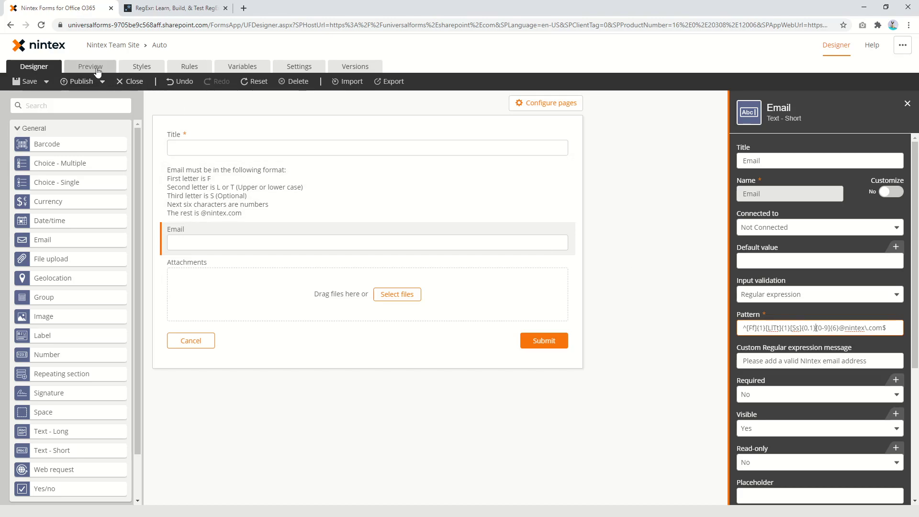
click(304, 225)
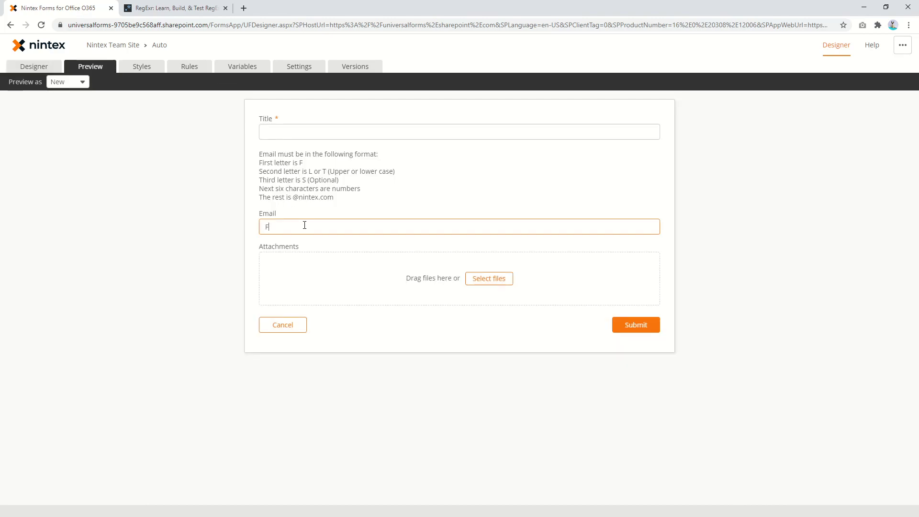
text(Fls123456@nintex.com)
click(426, 197)
click(292, 228)
key(BackSpace)
text(S)
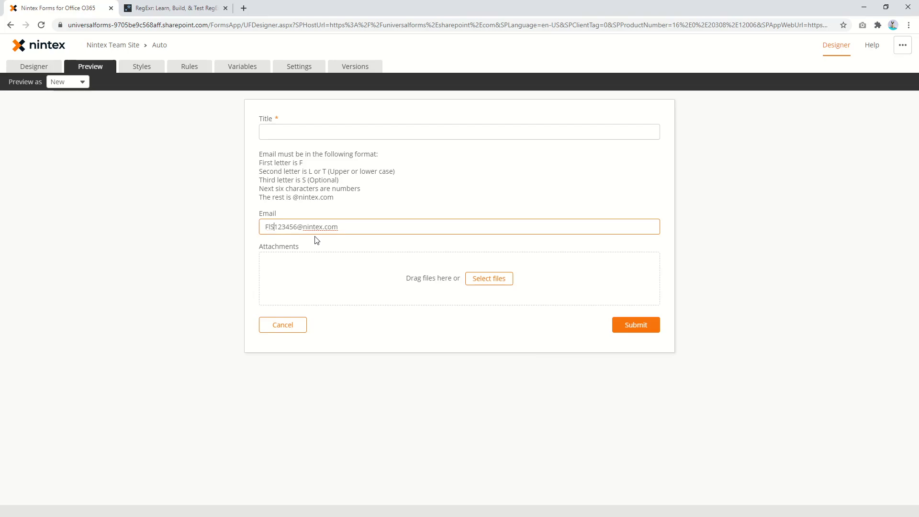
click(412, 345)
click(274, 228)
key(BackSpace)
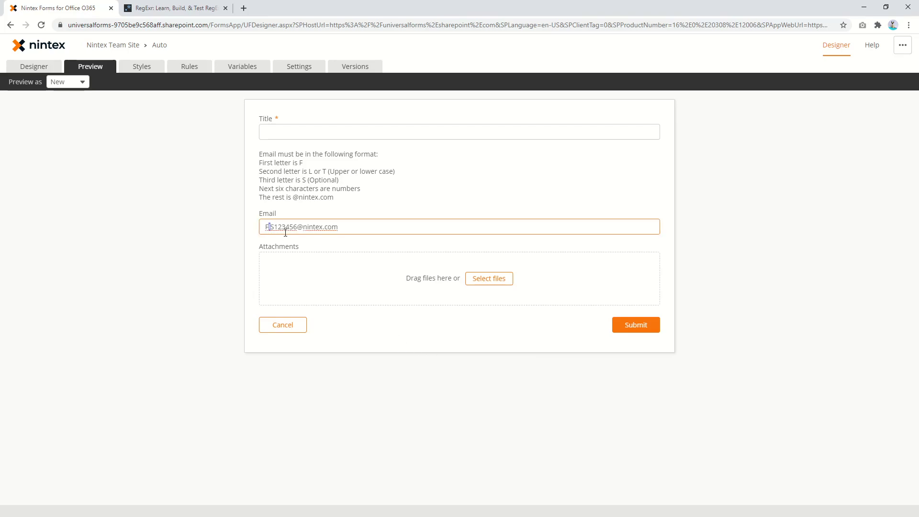
text(t)
click(312, 351)
click(262, 226)
key(Delete)
text(f)
key(Delete)
text(g)
click(372, 346)
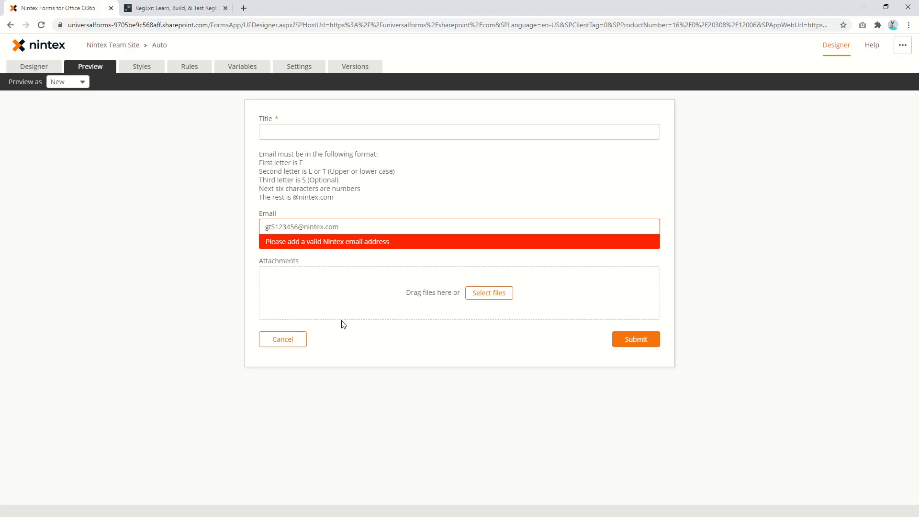
click(286, 226)
text(6)
click(335, 333)
click(194, 8)
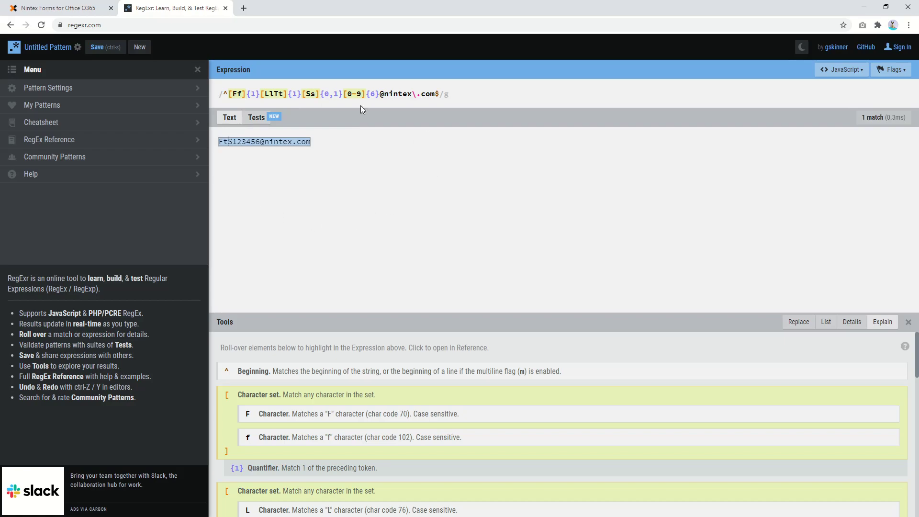